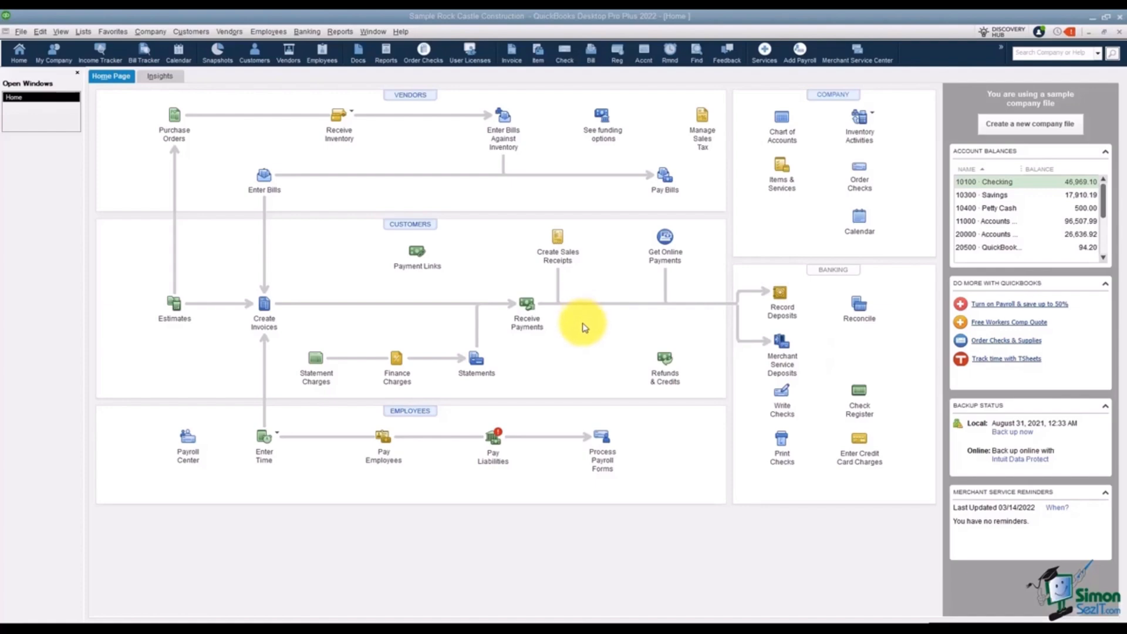
View the customer payment form and locate the Undeposited Funds account in the chart of accounts.
click(528, 320)
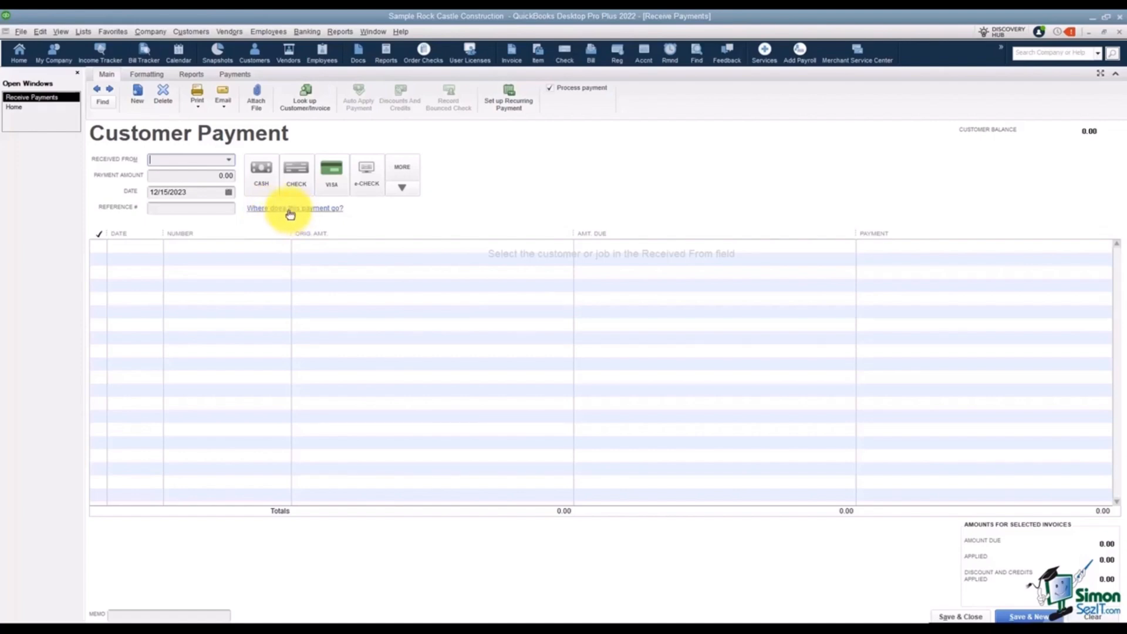
click(24, 108)
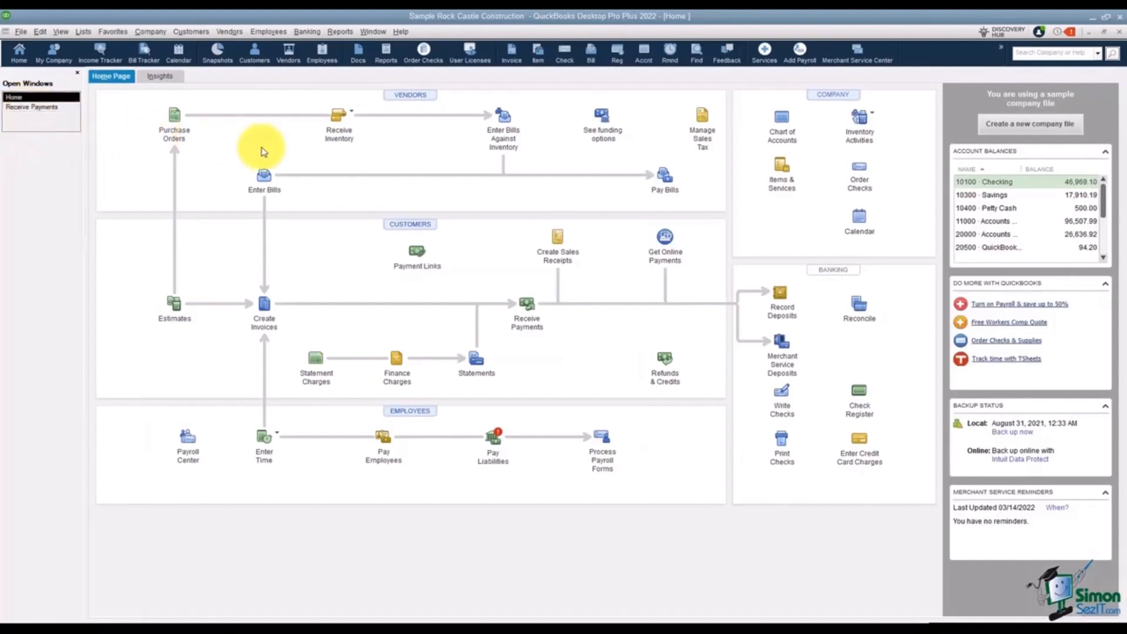
click(782, 132)
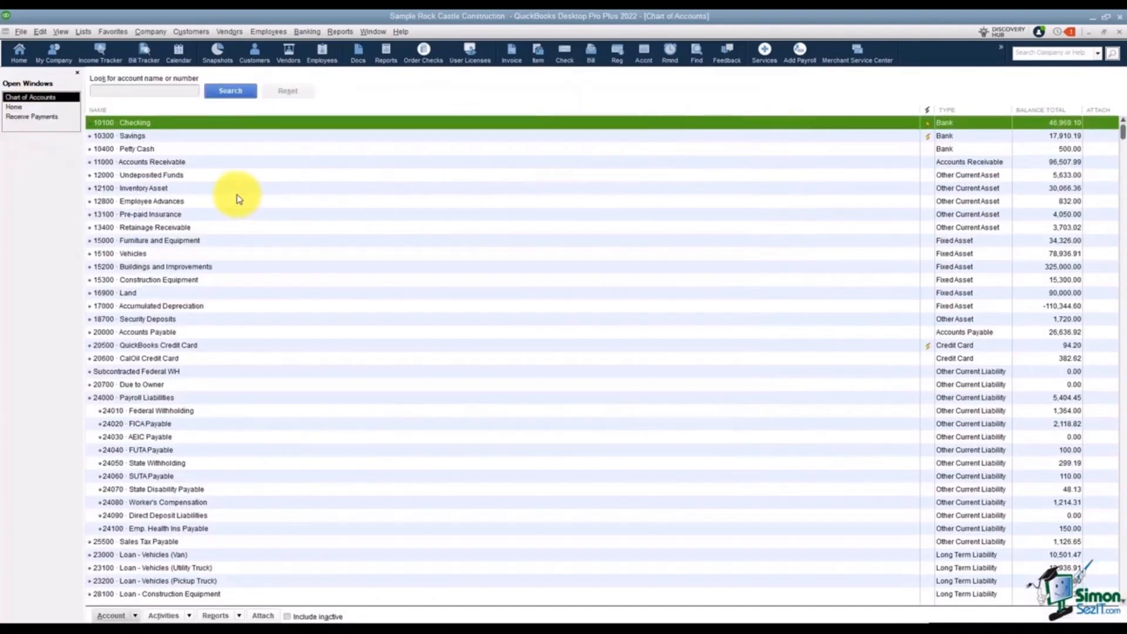
click(189, 176)
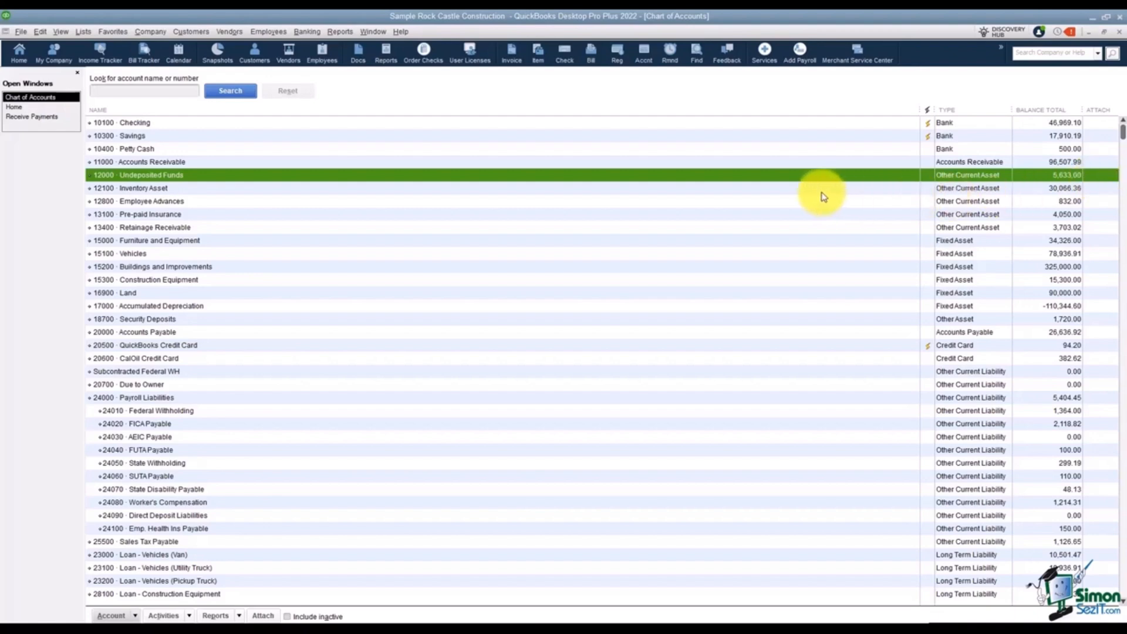
Start a bank deposit with the 440.00 cash payment and the 2,000.00 check payment, and review the payment selection.
click(47, 106)
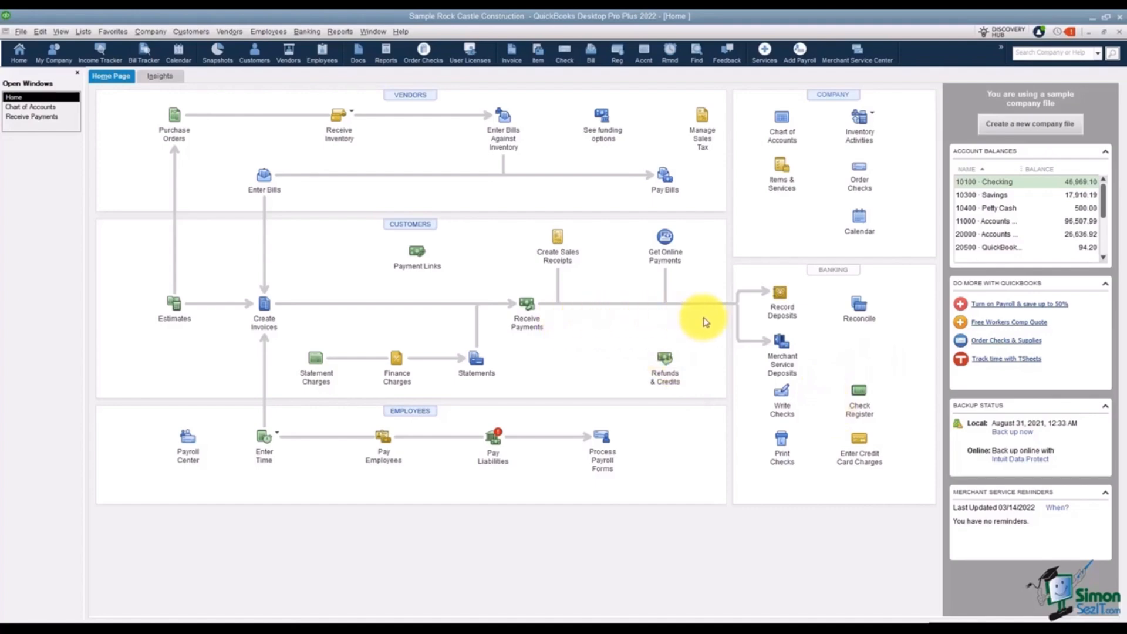
click(792, 315)
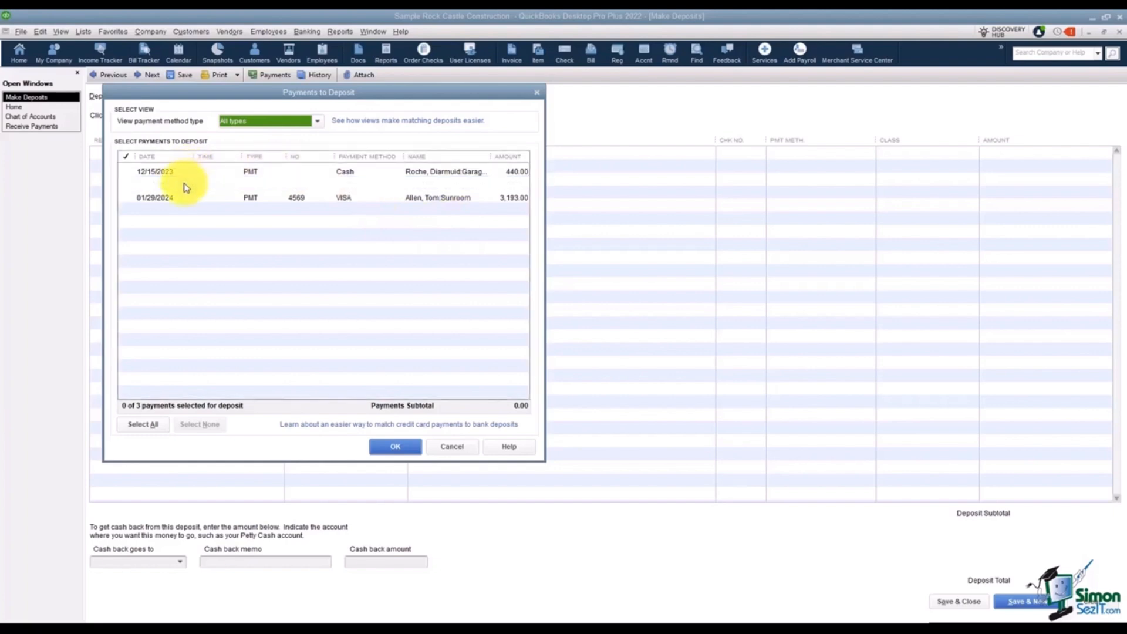
click(181, 184)
click(188, 171)
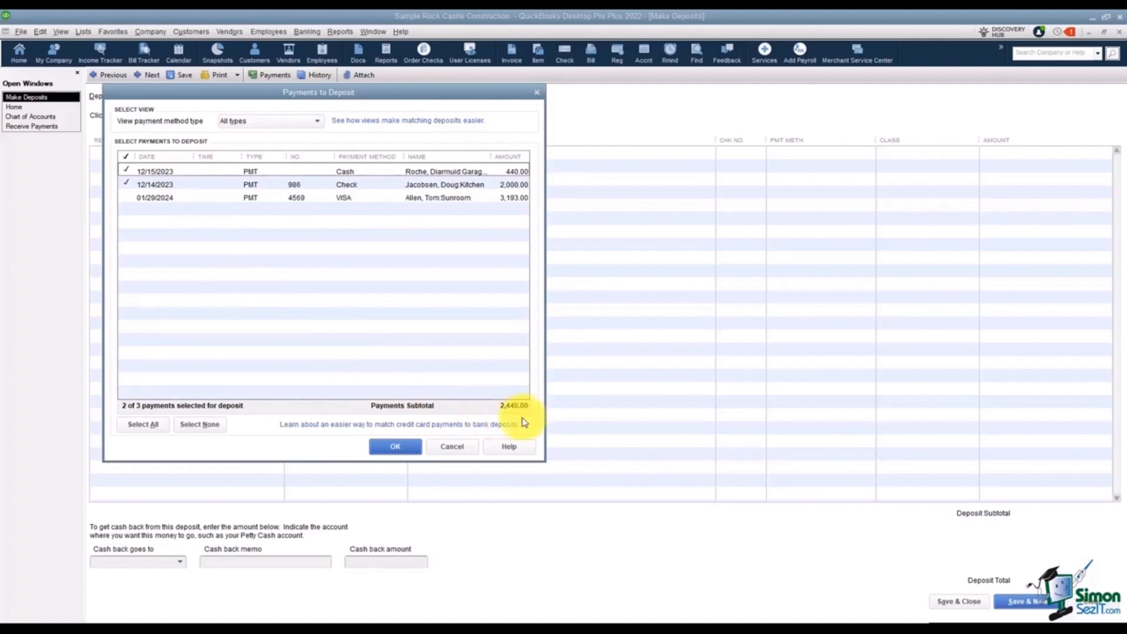
click(405, 447)
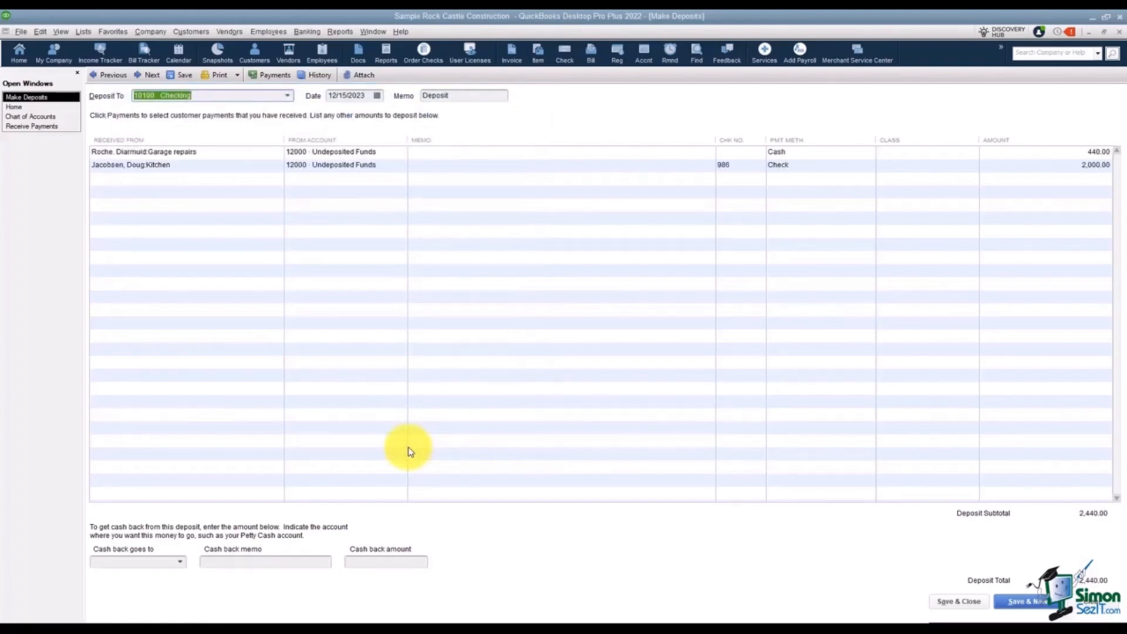
click(278, 76)
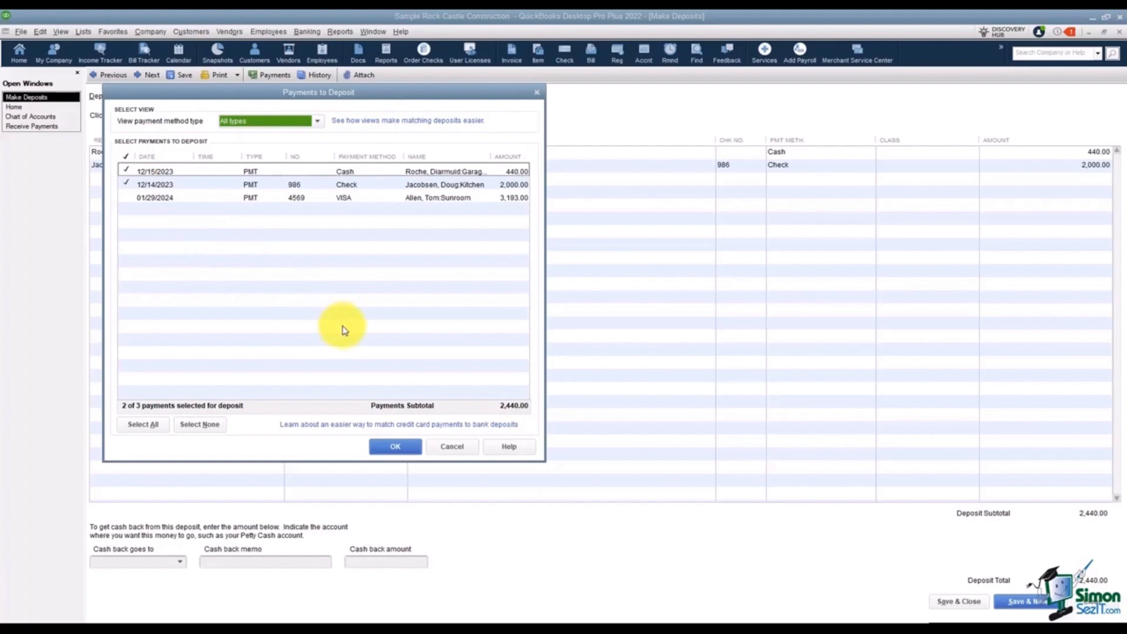
click(449, 449)
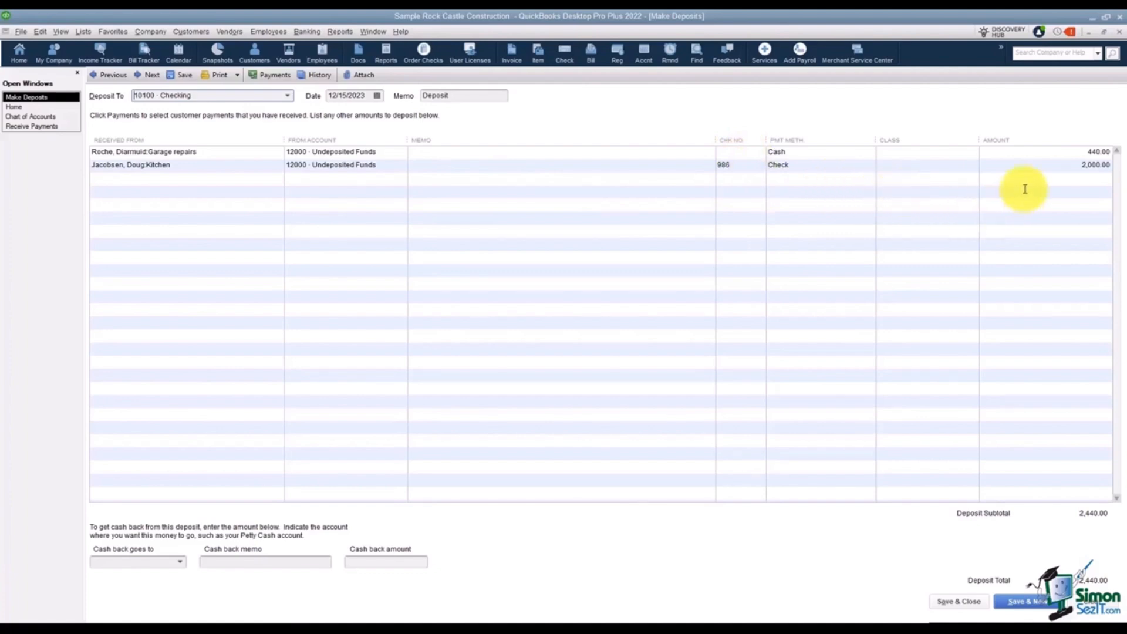
Add a deposit line from account 30100 Capital Stock with the memo "owner transfer to personal" and an amount of 1,000.00.
click(271, 179)
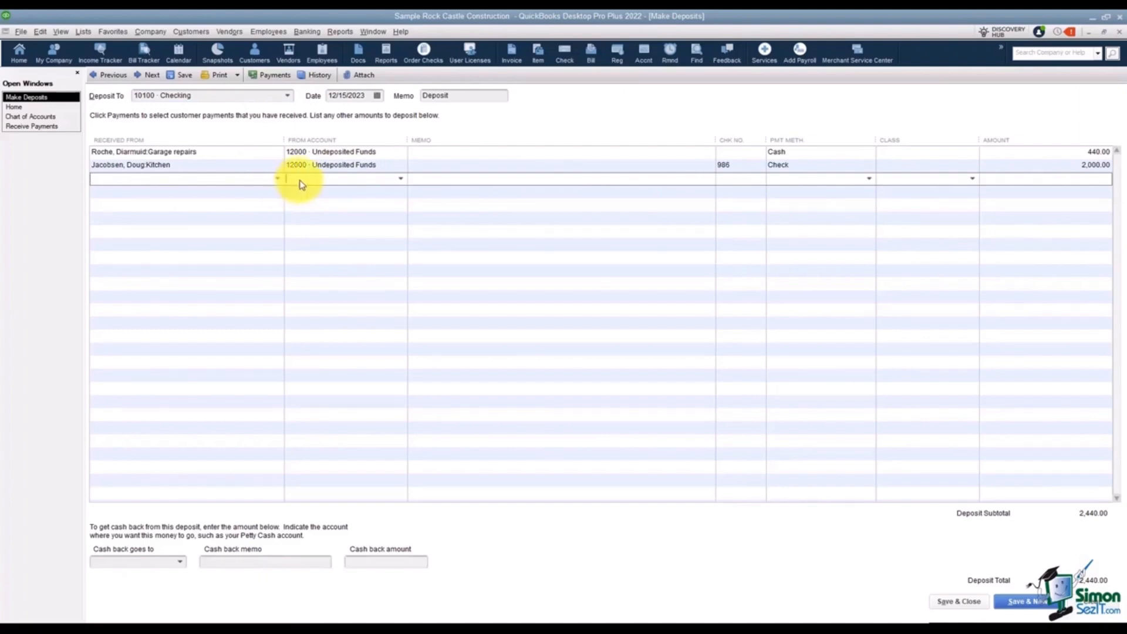
click(401, 179)
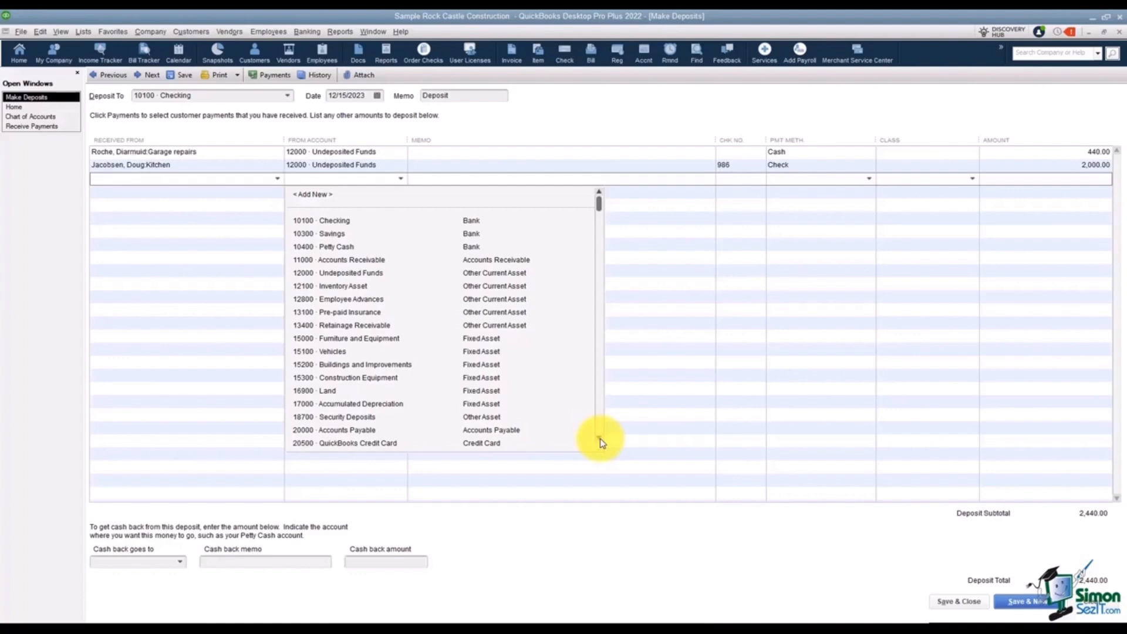
scroll(600, 440, down, 4)
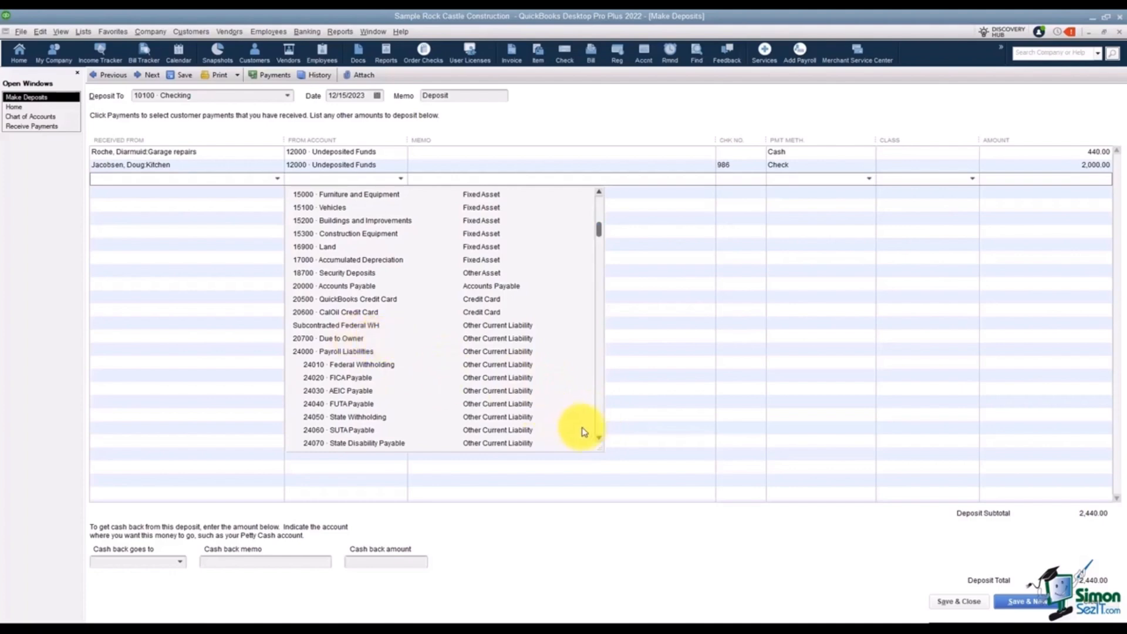
click(599, 439)
scroll(599, 439, down, 4)
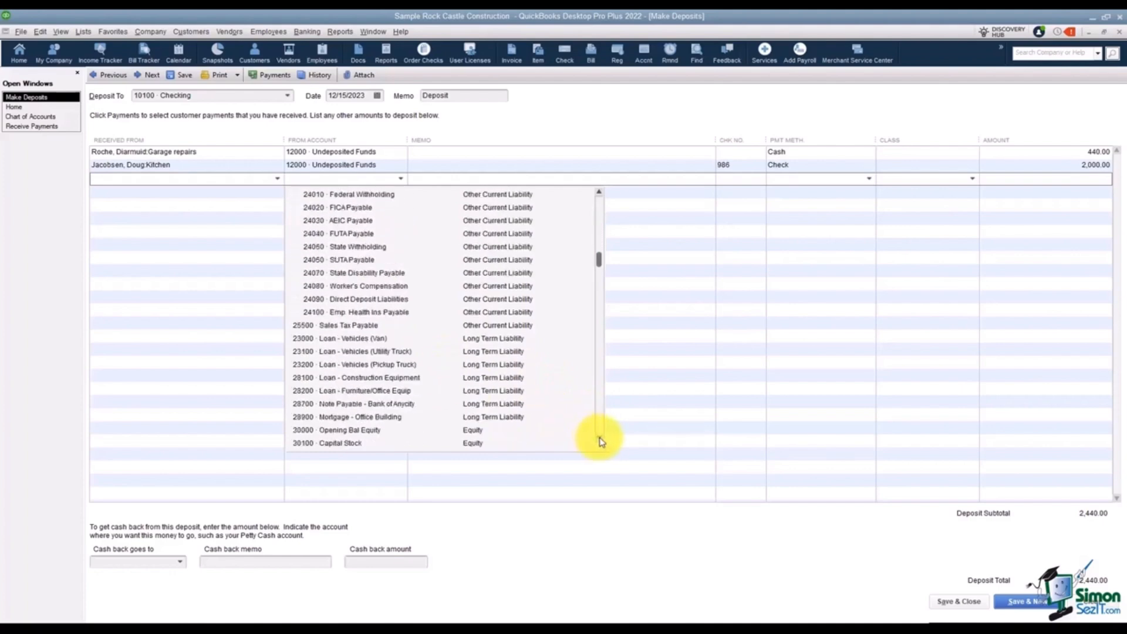
scroll(599, 439, down, 3)
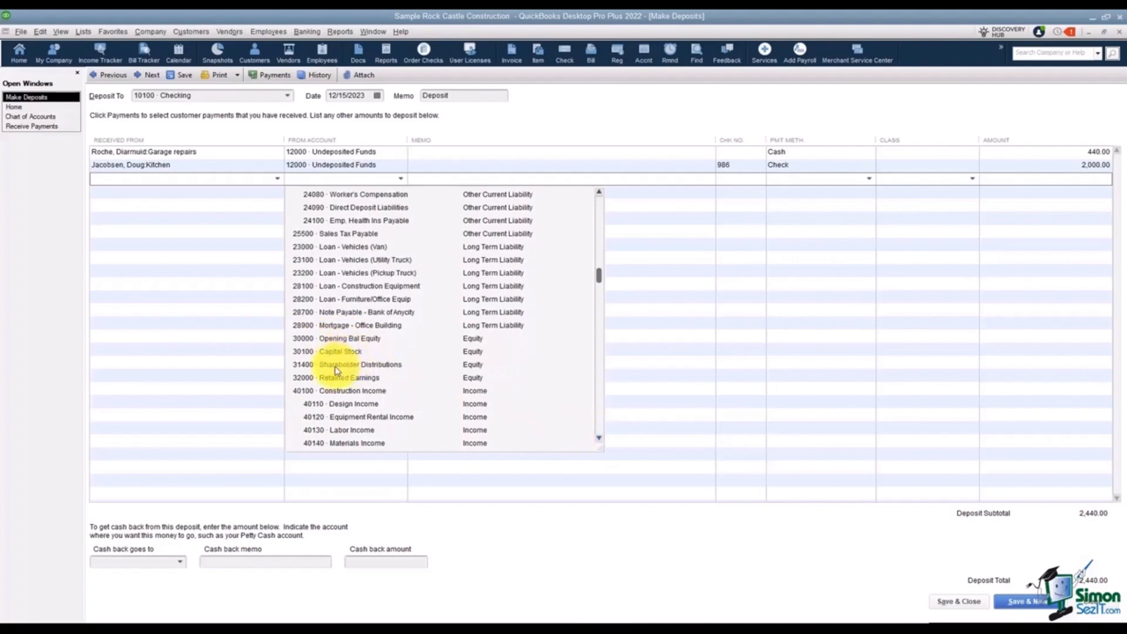
click(340, 352)
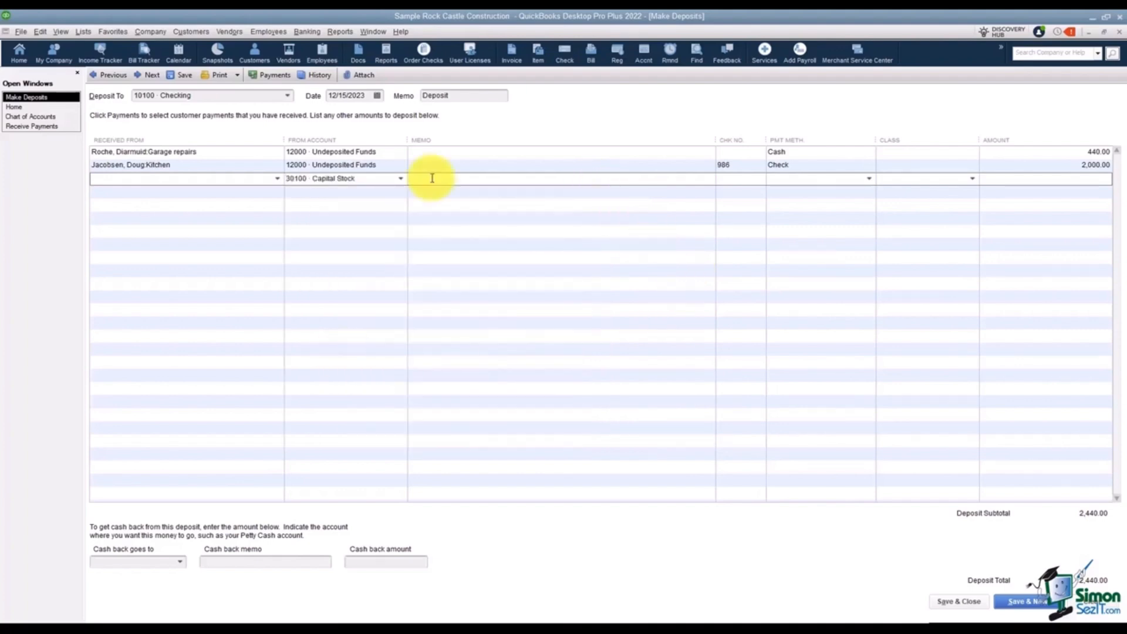
text(owner transfer to personal)
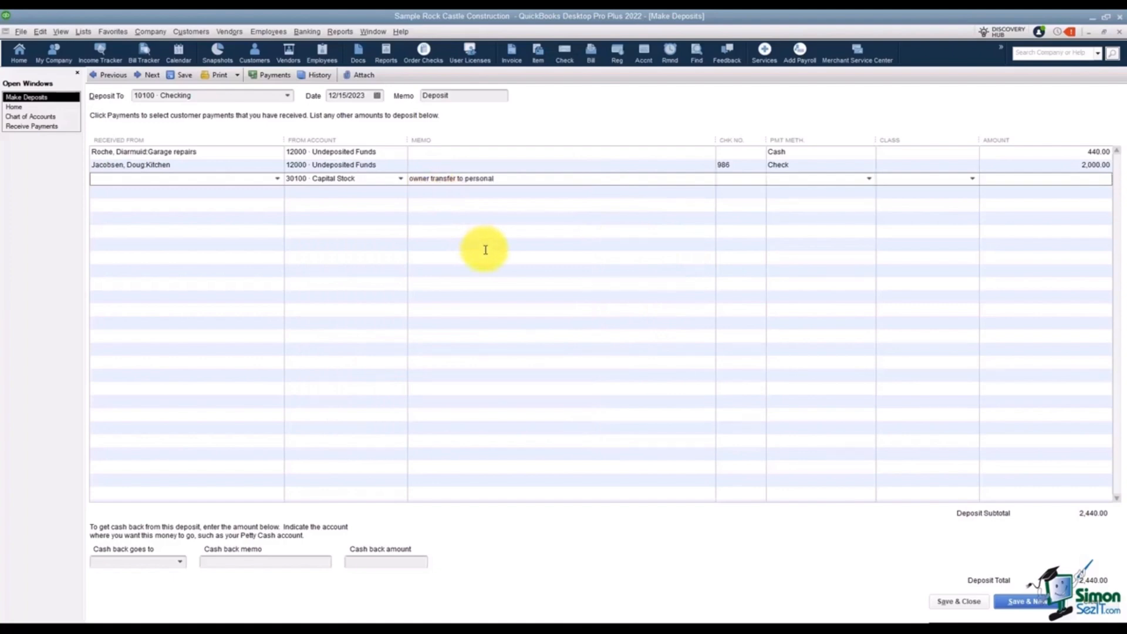
text(1000)
key(Tab)
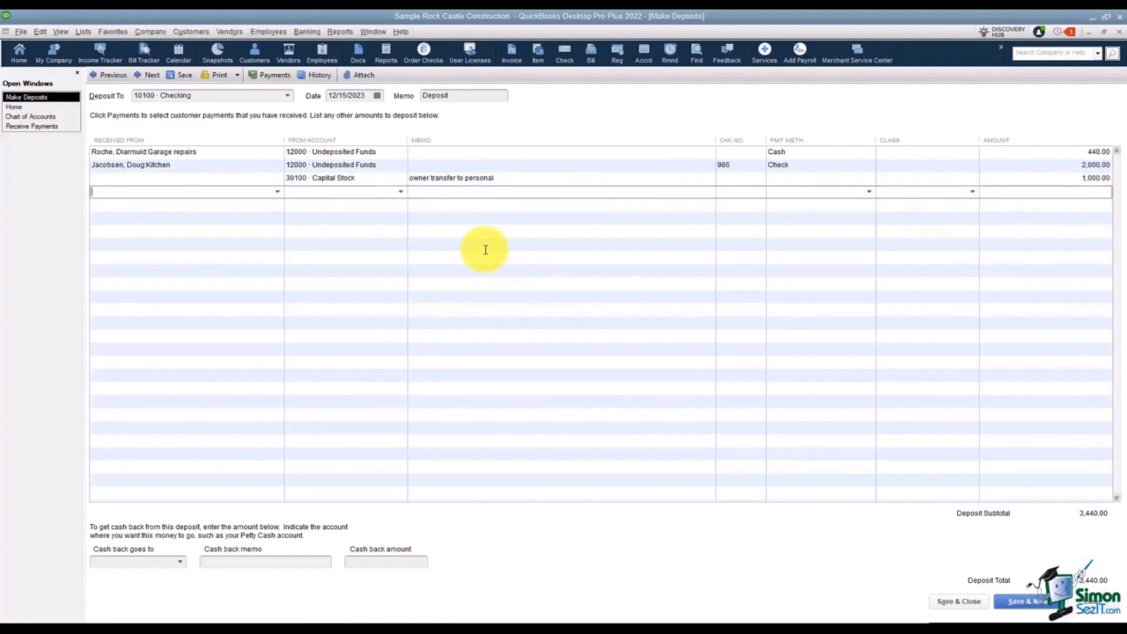
View the source account choices for another deposit line and the accounts available to deposit to.
click(401, 192)
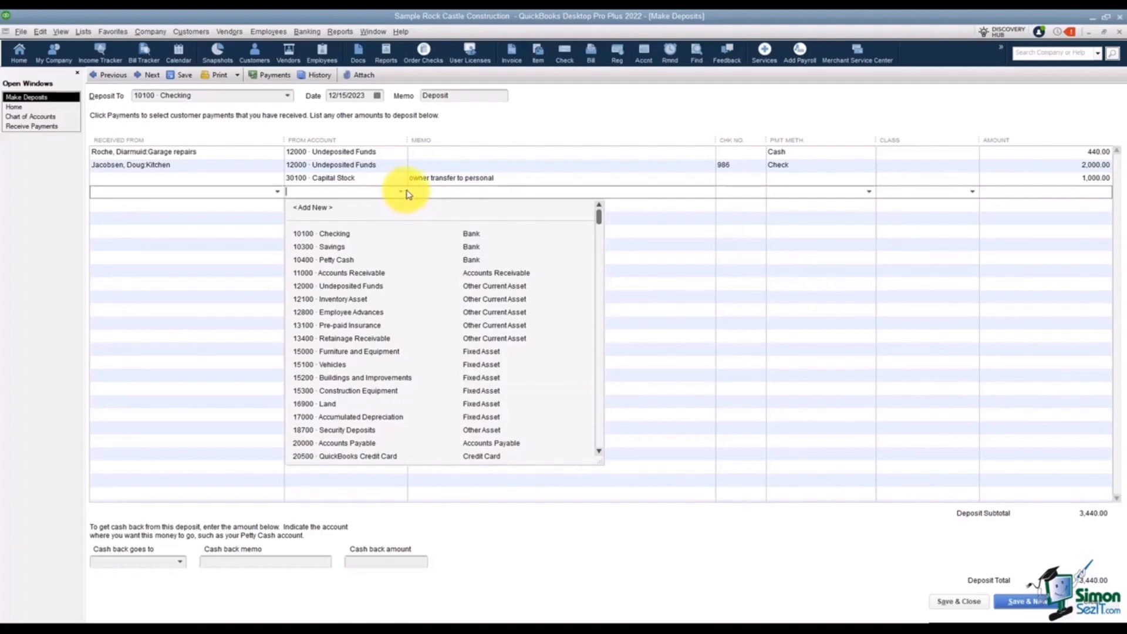
click(414, 163)
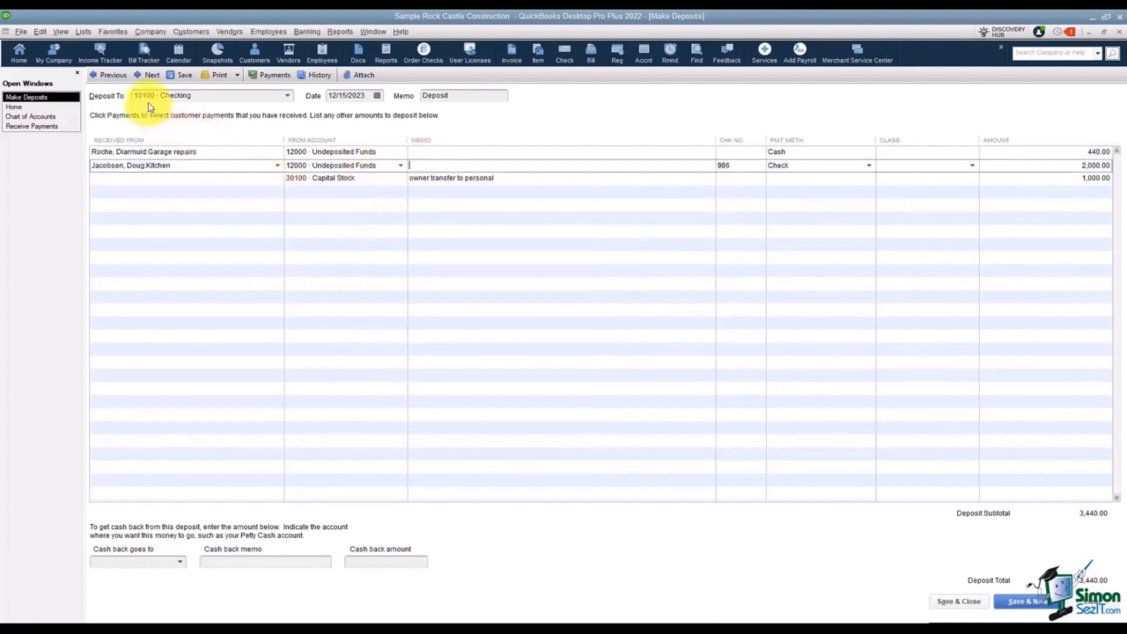
click(288, 98)
click(288, 98)
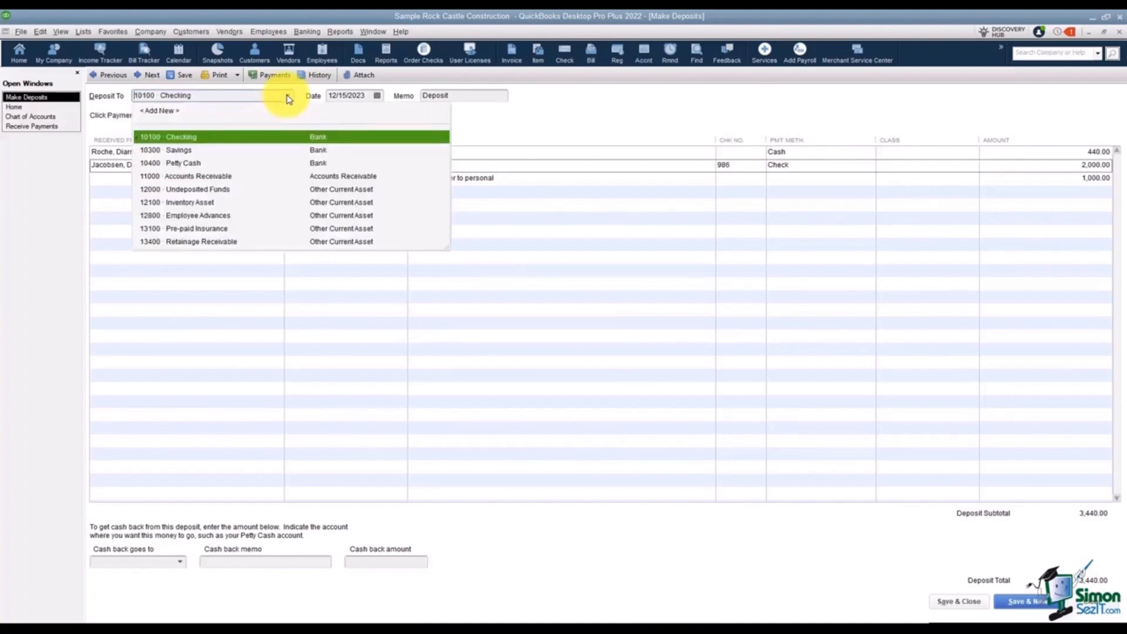
click(288, 98)
Set the deposit date to 12/31/2023.
click(377, 96)
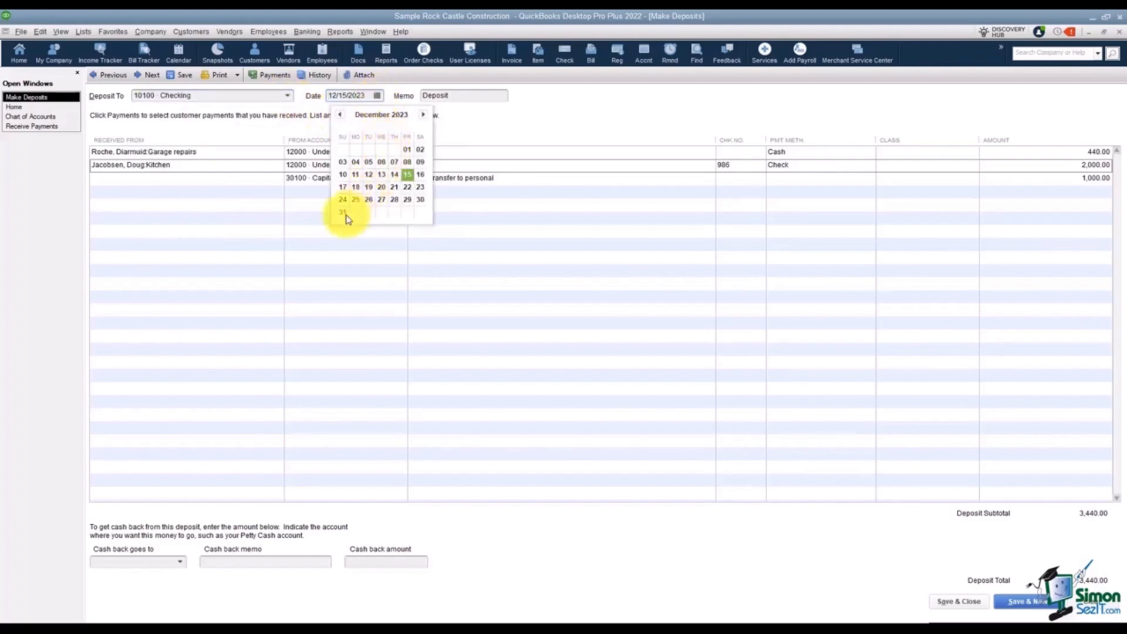
click(343, 214)
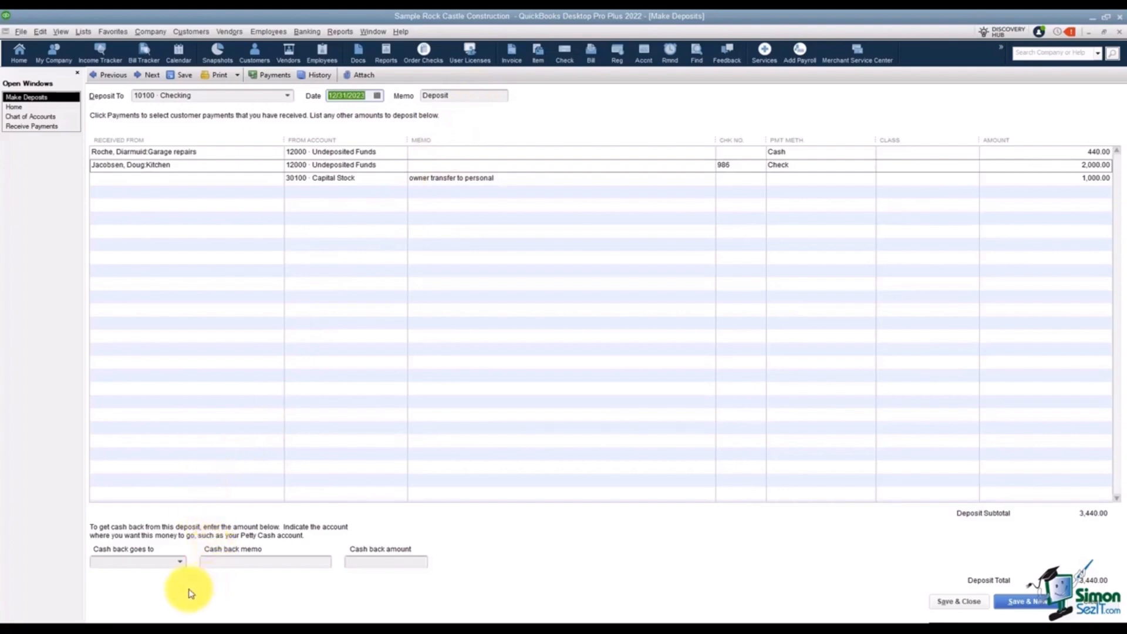
Examine the deposit's cash back account choices, its print options and its transaction history.
click(180, 562)
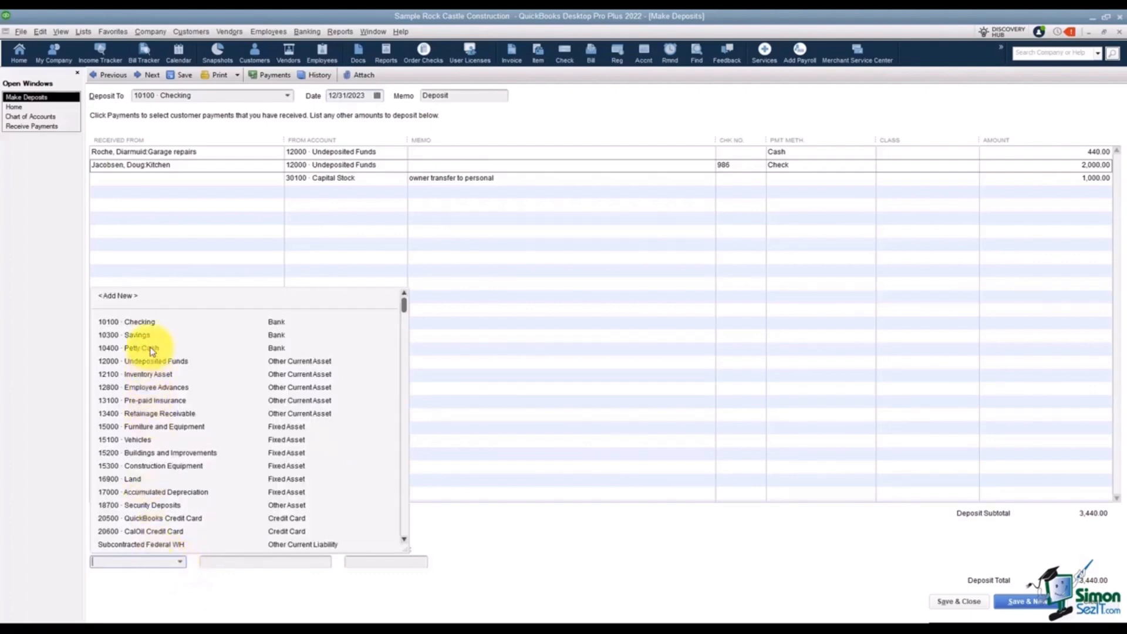
click(440, 527)
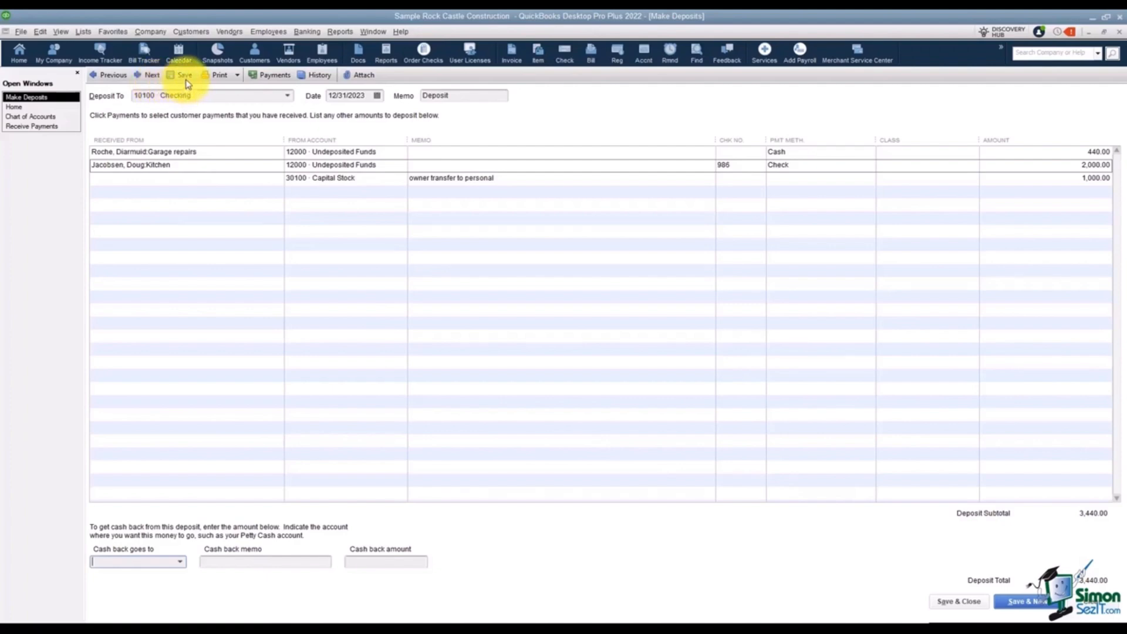
click(237, 76)
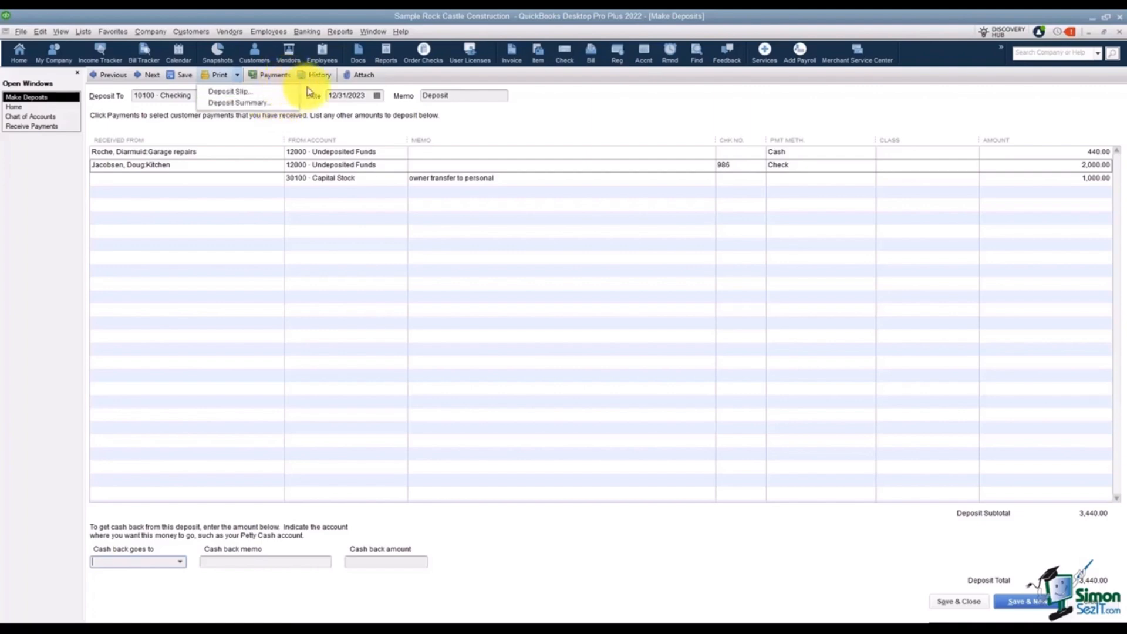
click(307, 87)
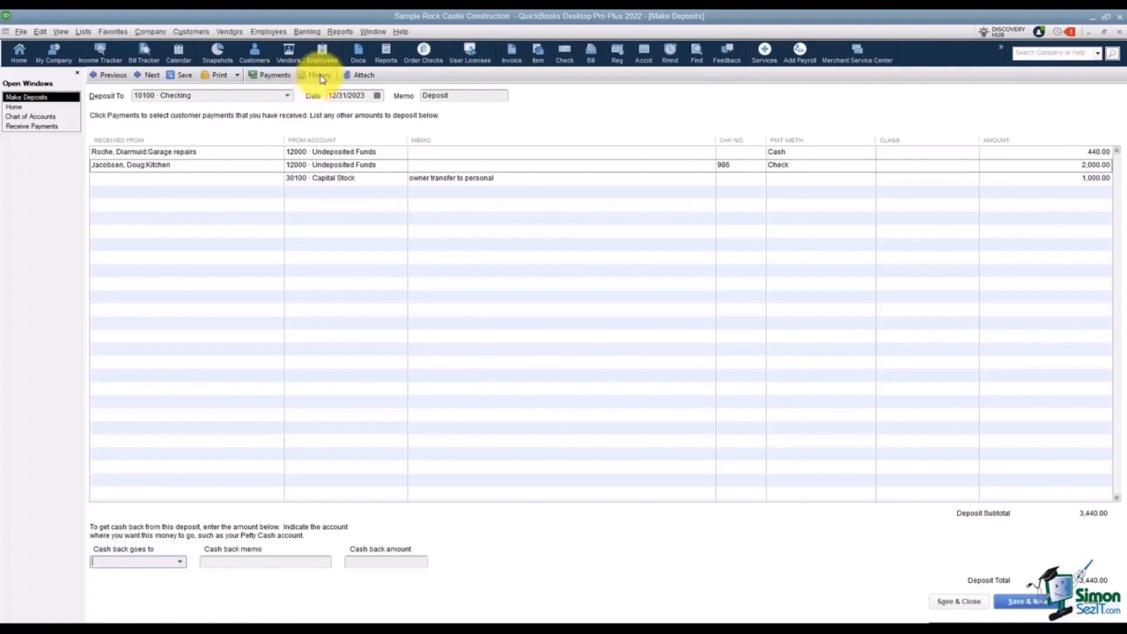
click(321, 76)
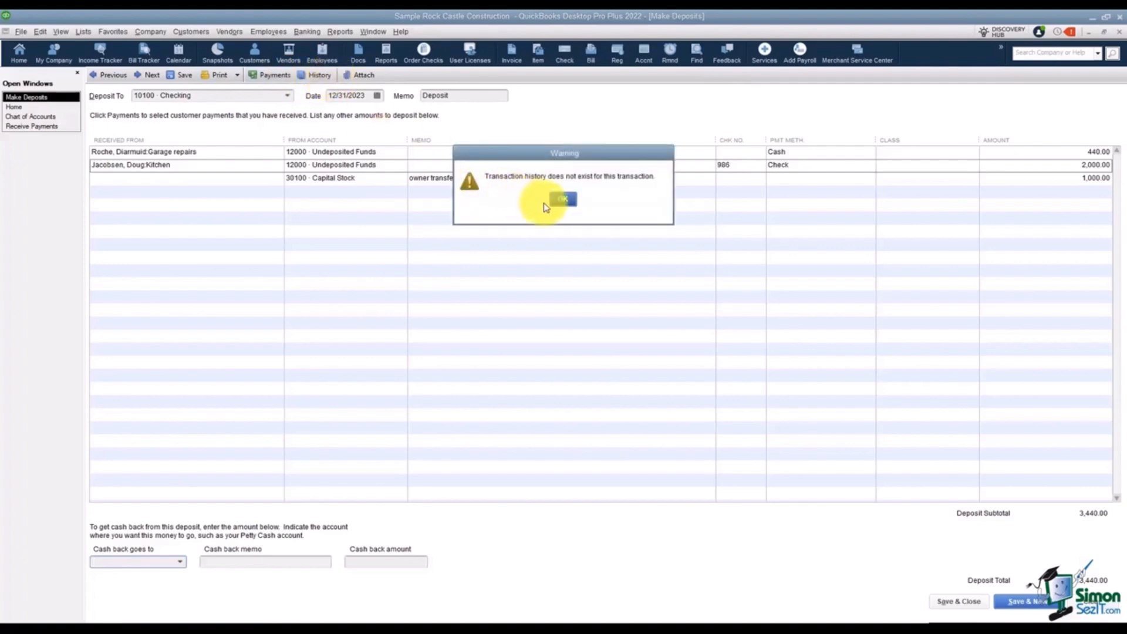
click(568, 205)
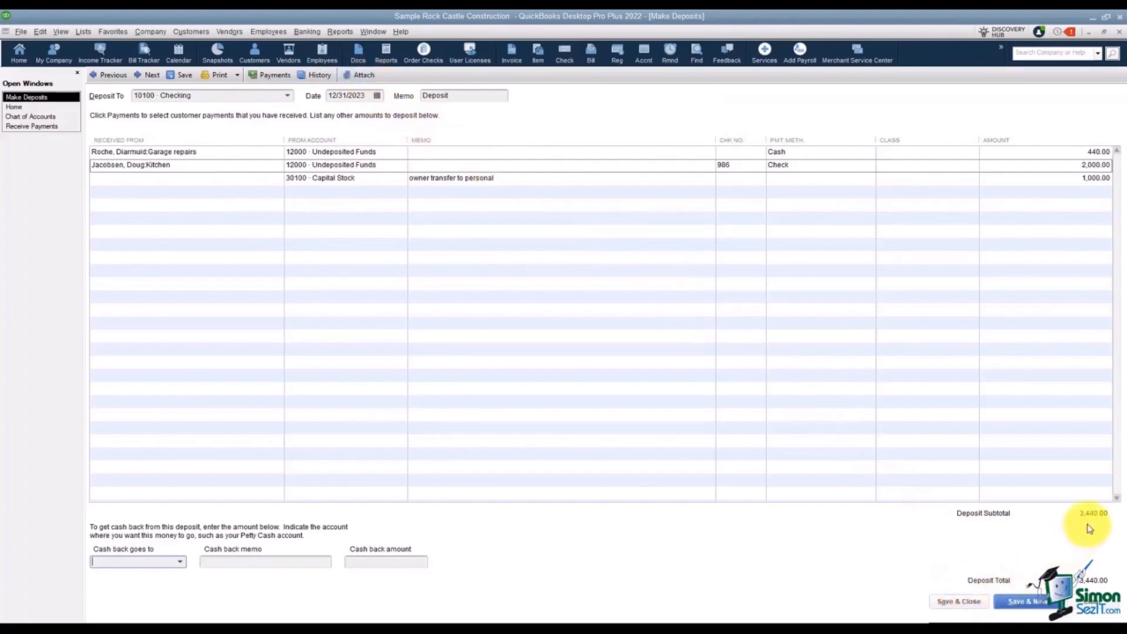
Save and close the deposit, and open the register of the 10100 Checking account.
click(967, 603)
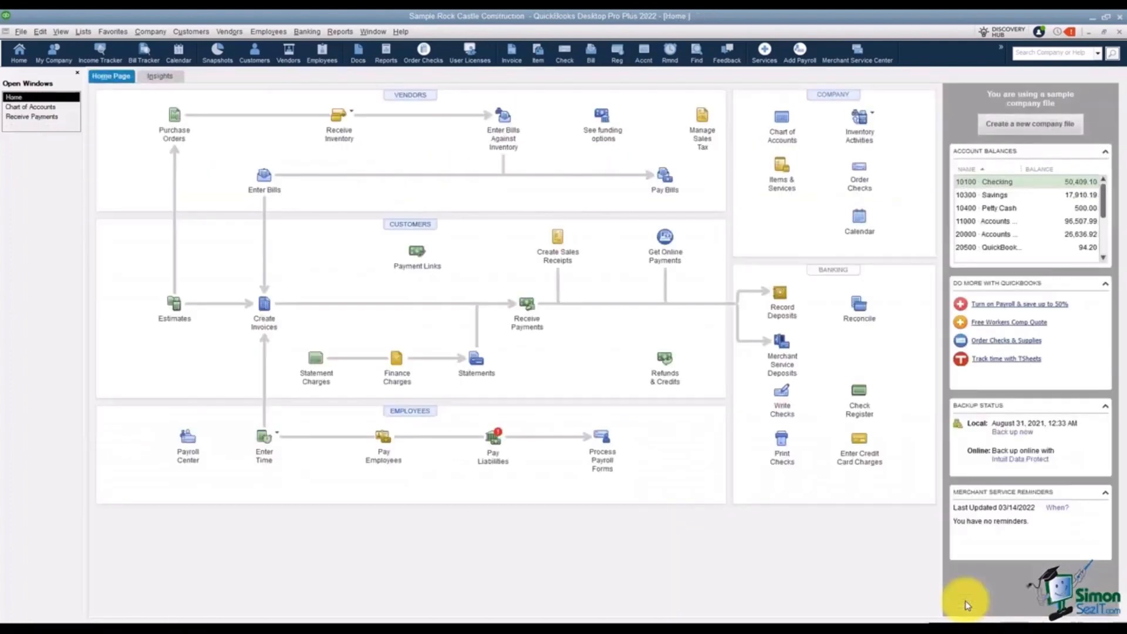
click(865, 402)
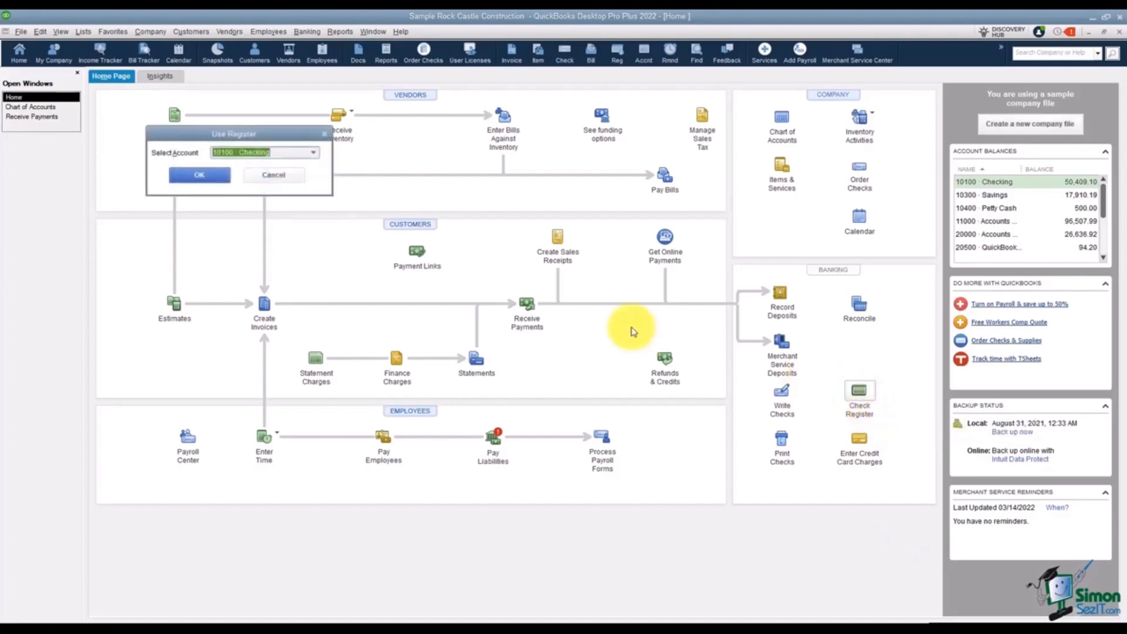
click(222, 182)
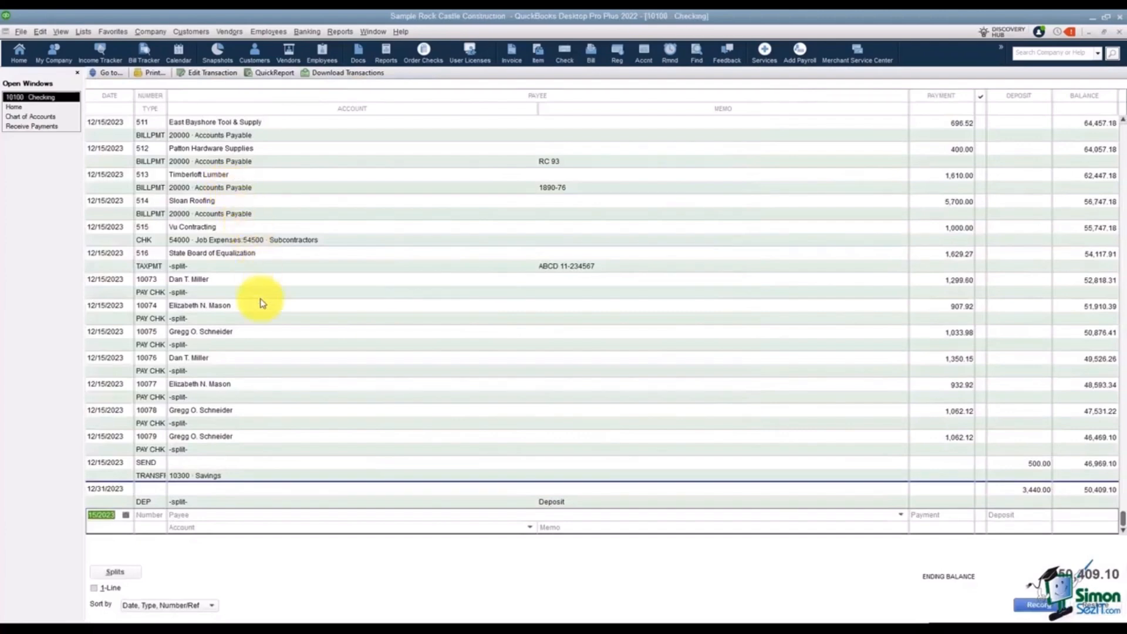
Select the 12/31/2023 deposit in the Checking register and view the account choices for the blank entry below it.
click(572, 501)
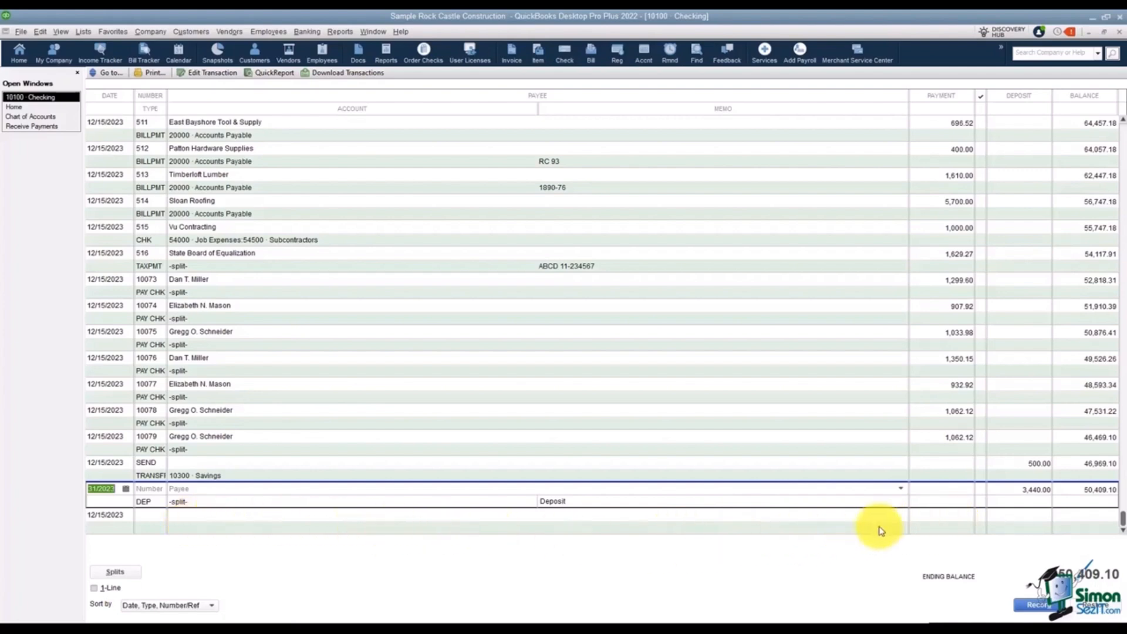
click(264, 524)
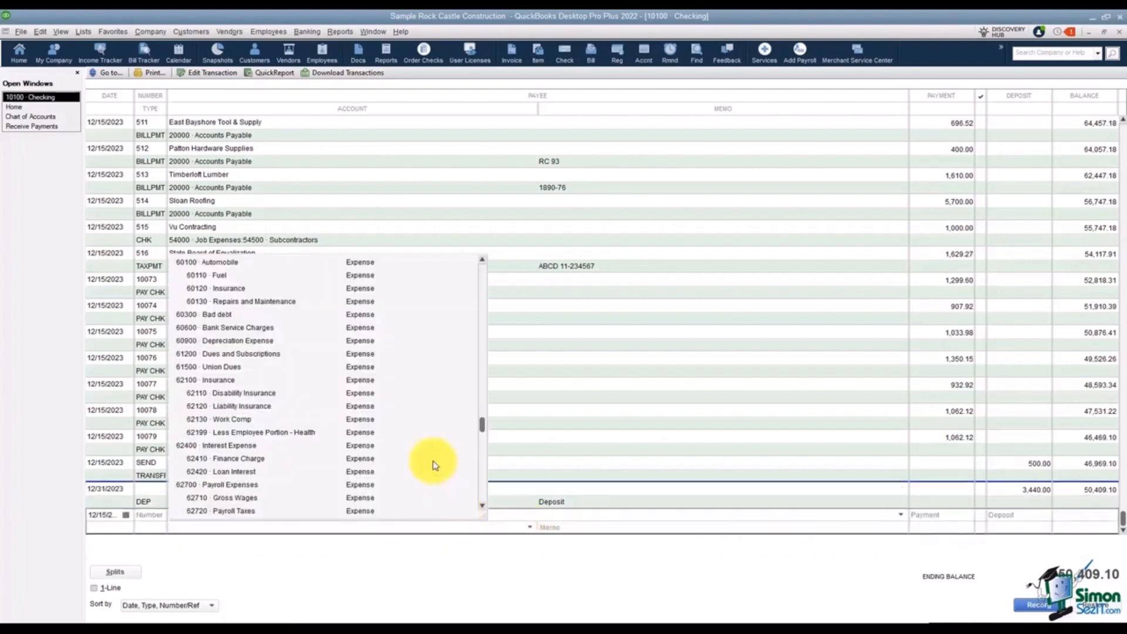
click(439, 554)
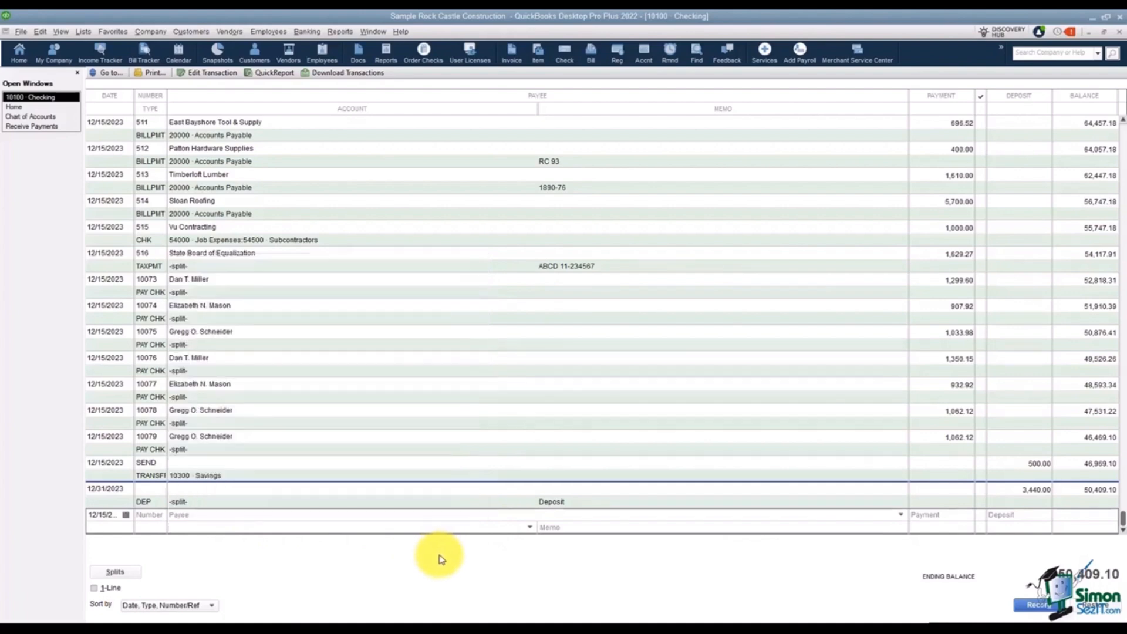